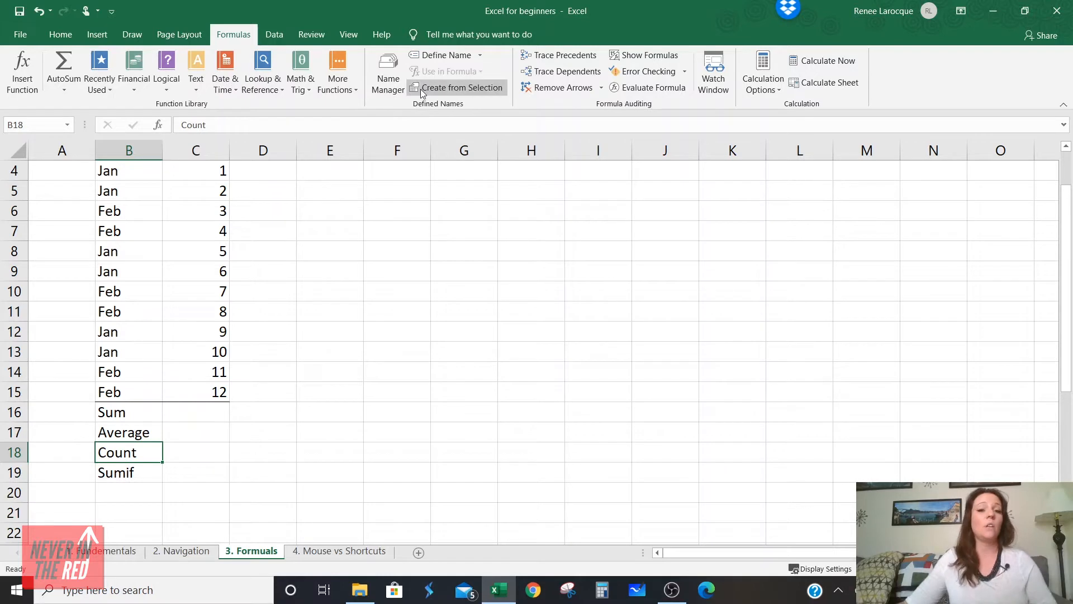
left_click(145, 88)
left_click(196, 84)
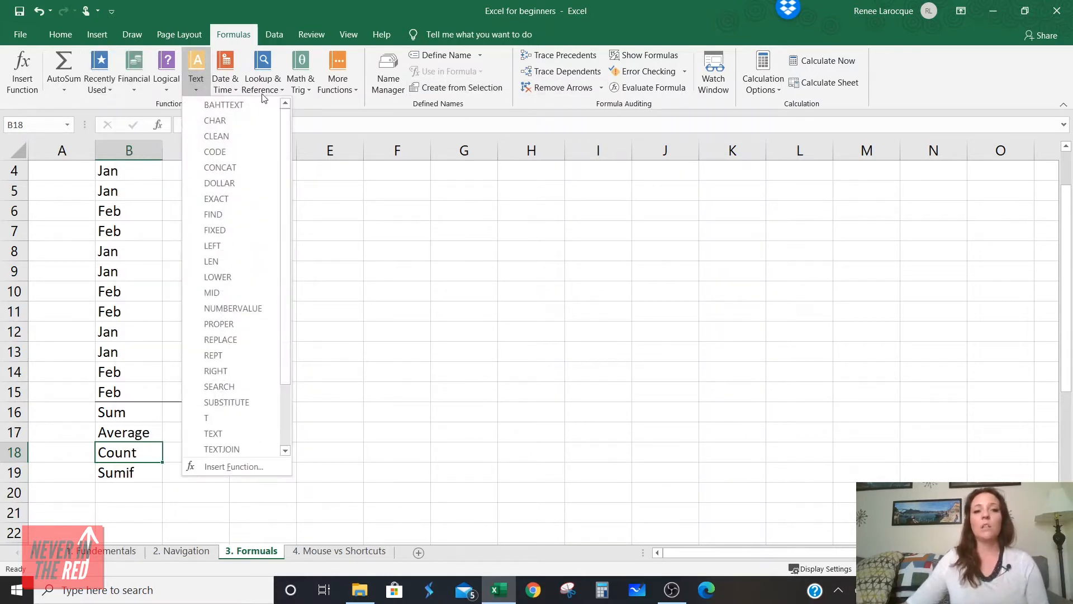
left_click(392, 178)
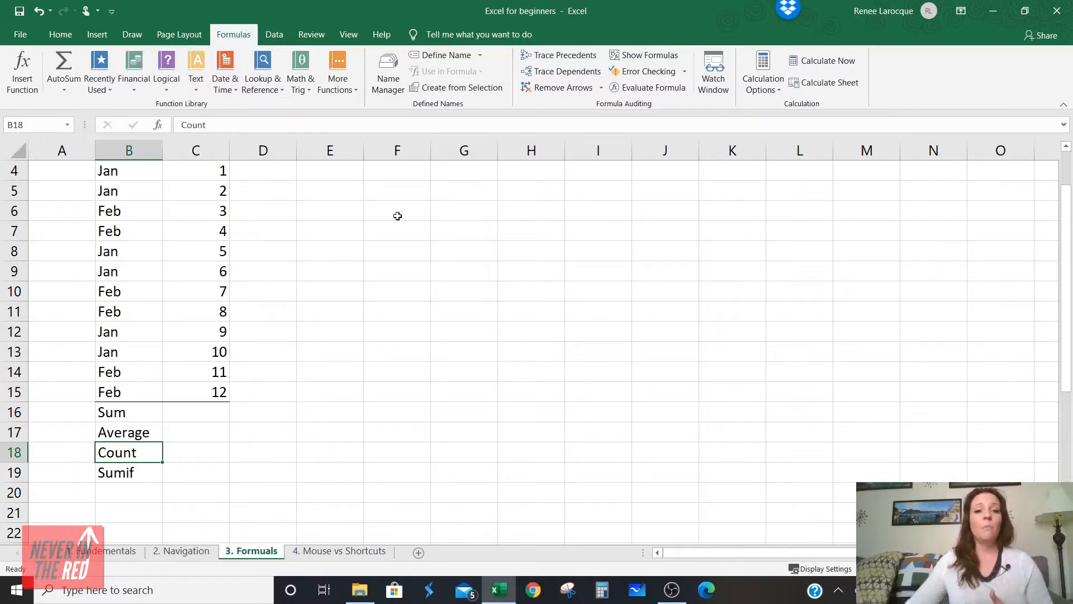
left_click(357, 329)
- Total the amounts in C4:C15 with a SUM formula in cell C16, next to the Sum label
scroll(363, 318, "up", 1)
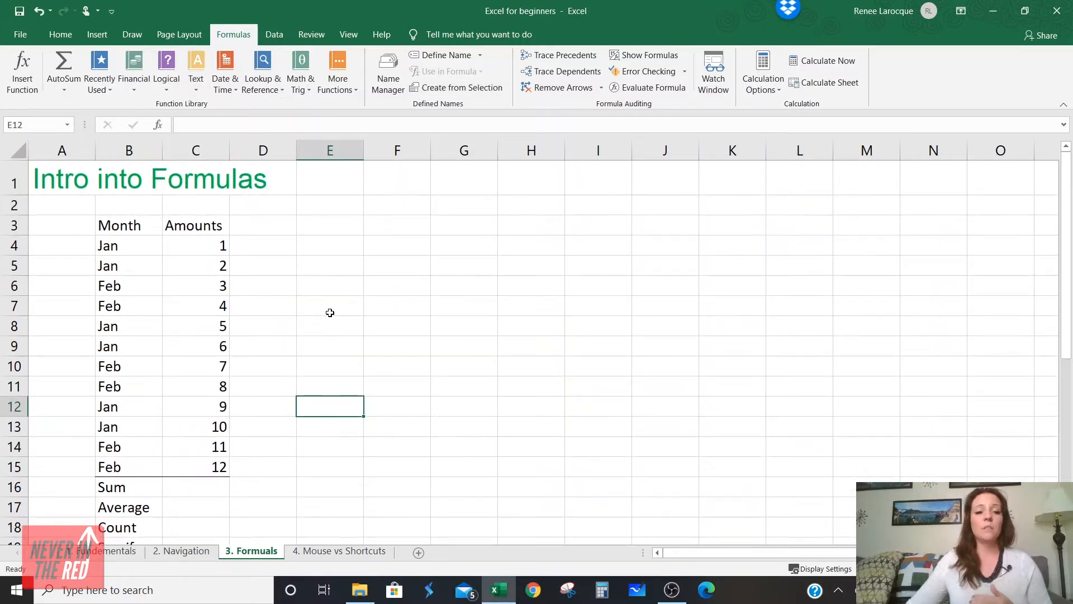
left_click(213, 487)
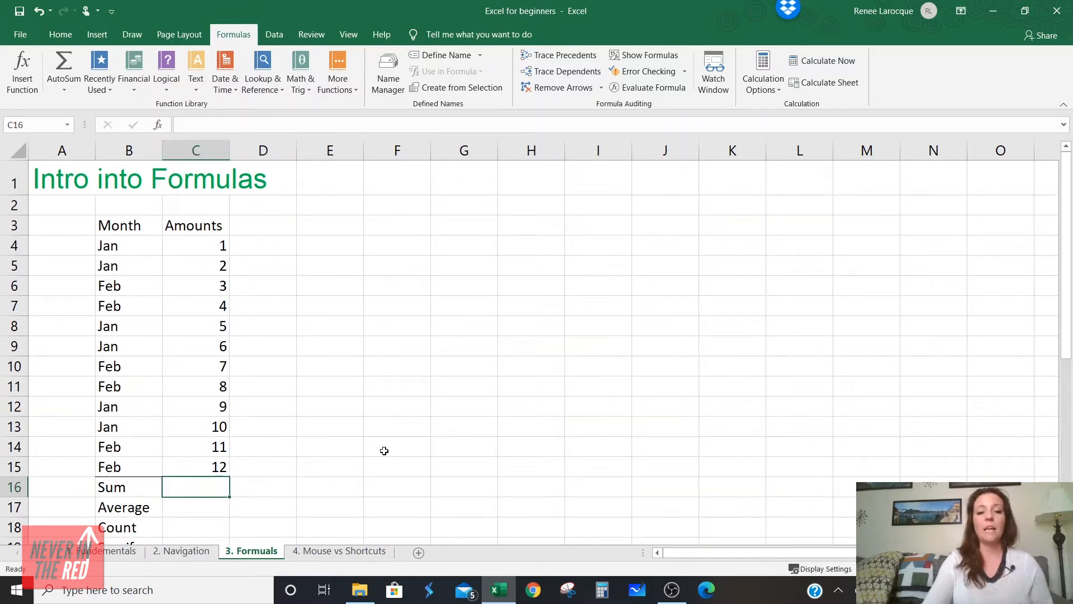
type("=")
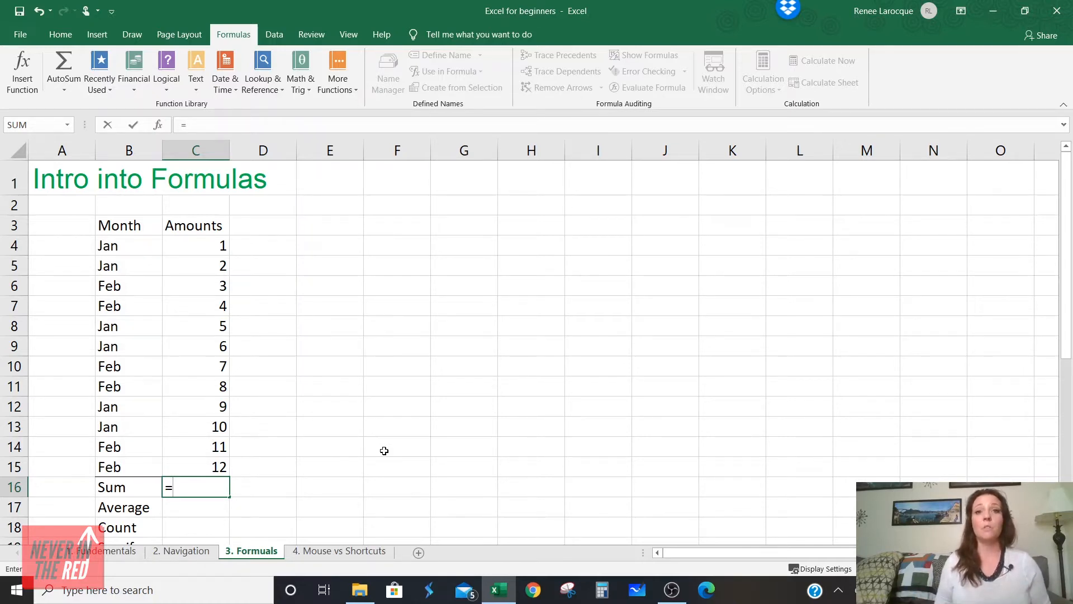
type("sum")
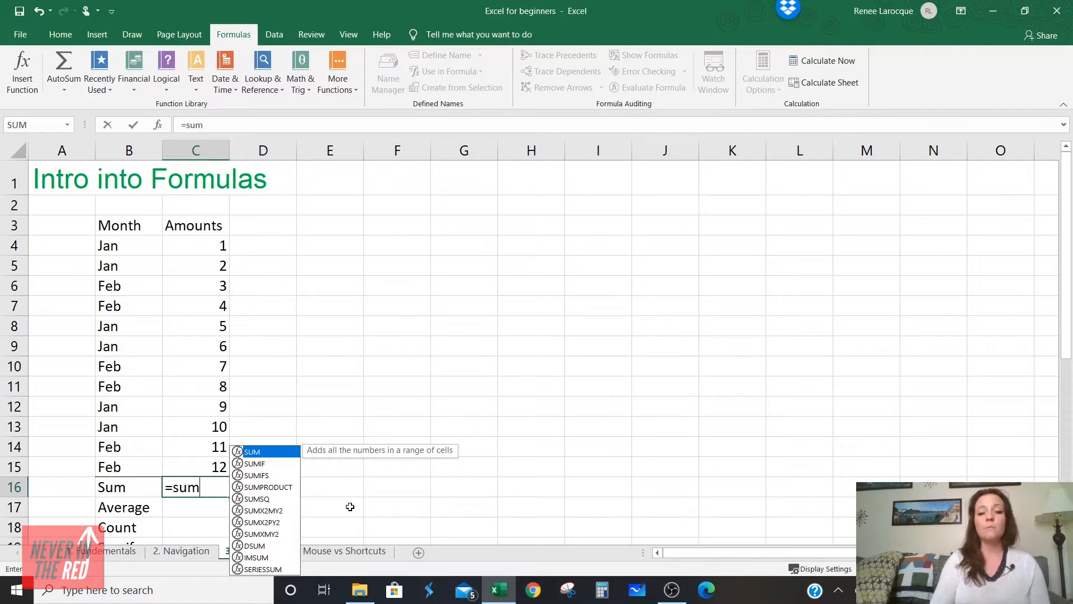
type("(")
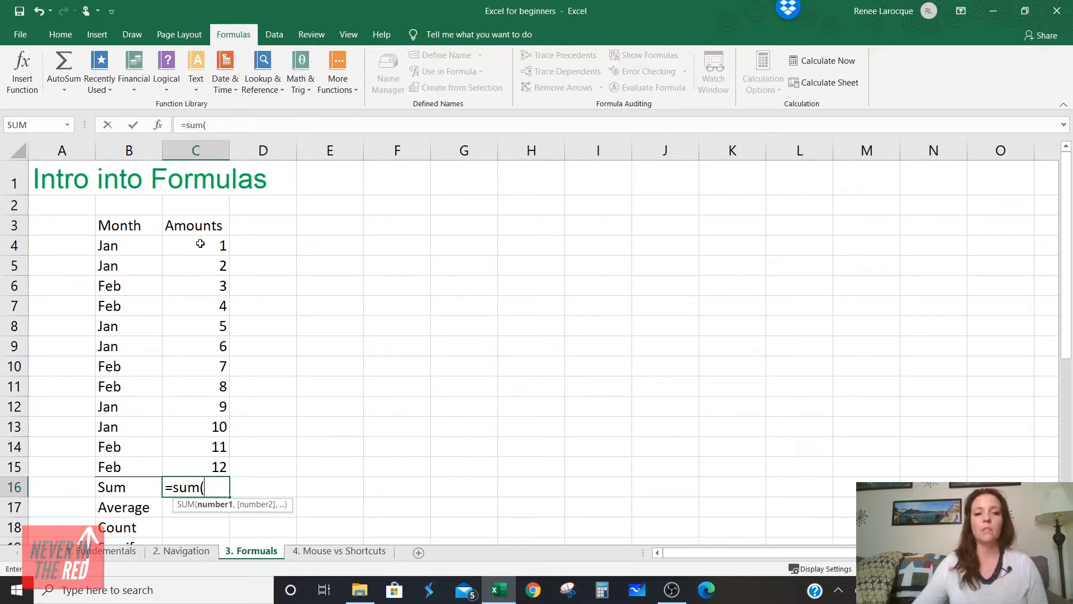
left_click_drag(201, 245, 216, 464)
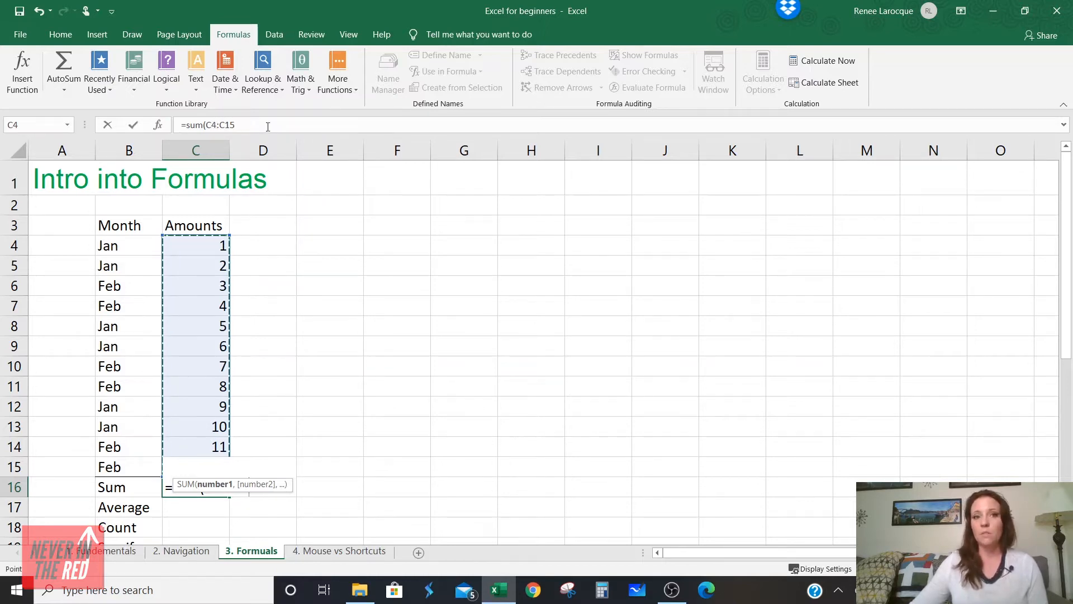
type(")")
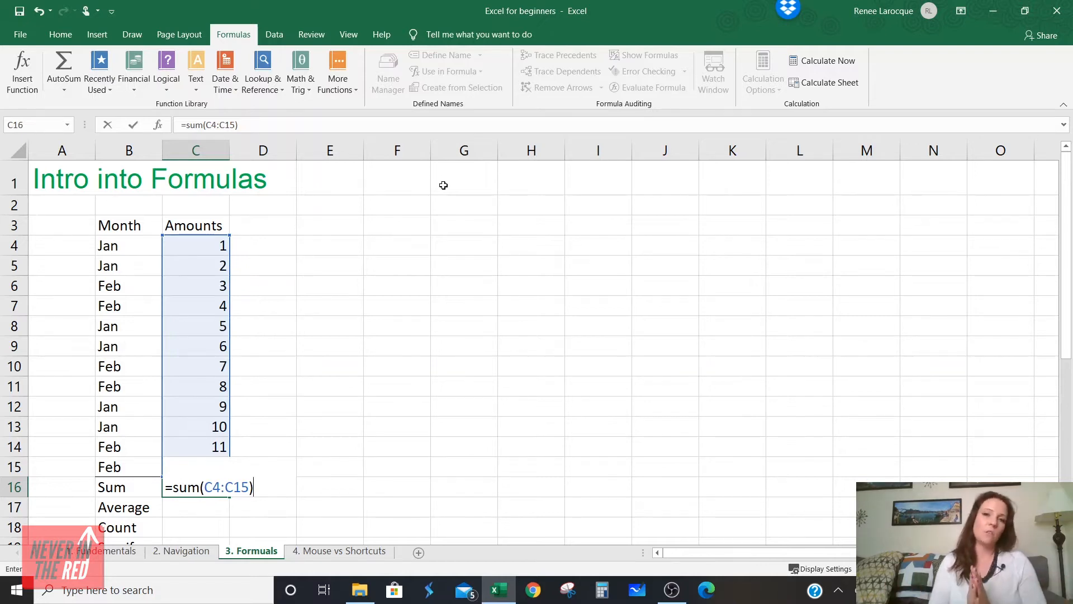
key("Return")
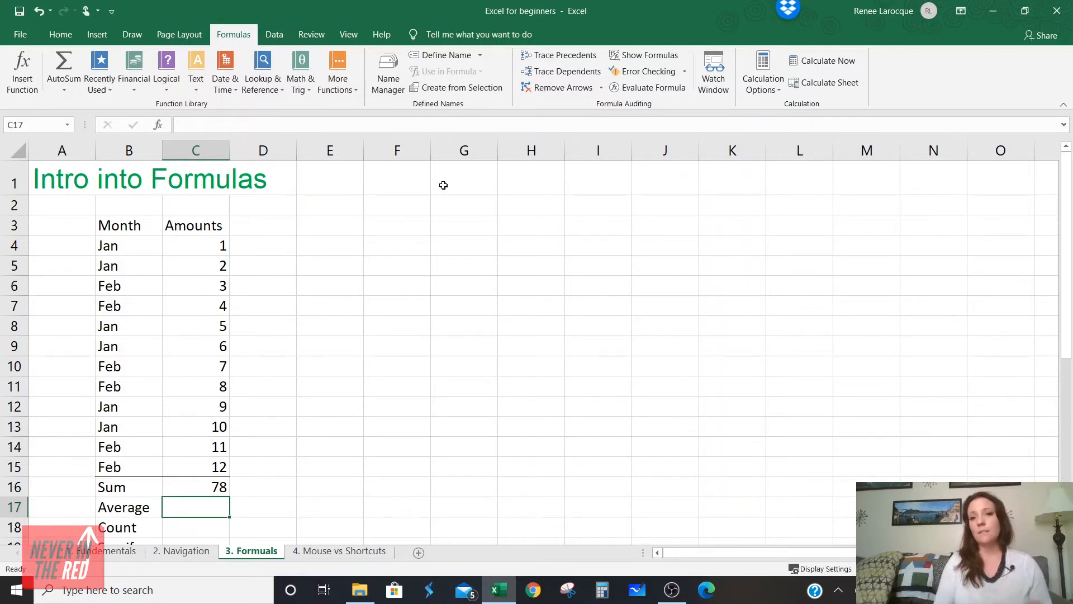
- Calculate the average of the amounts in C4:C15 with an AVERAGE formula in cell C17
type("=")
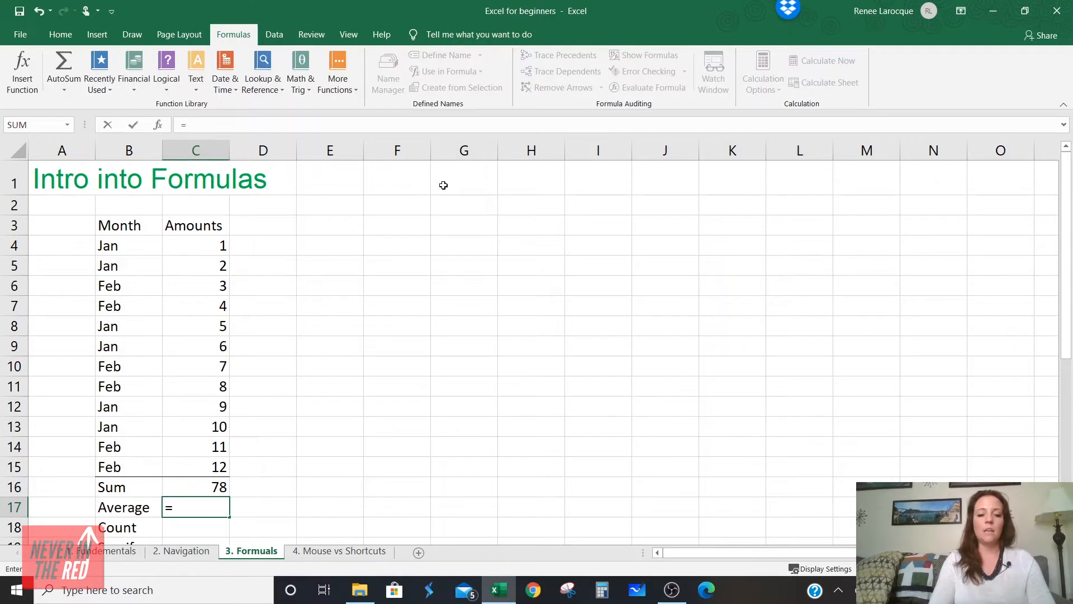
type("avergae")
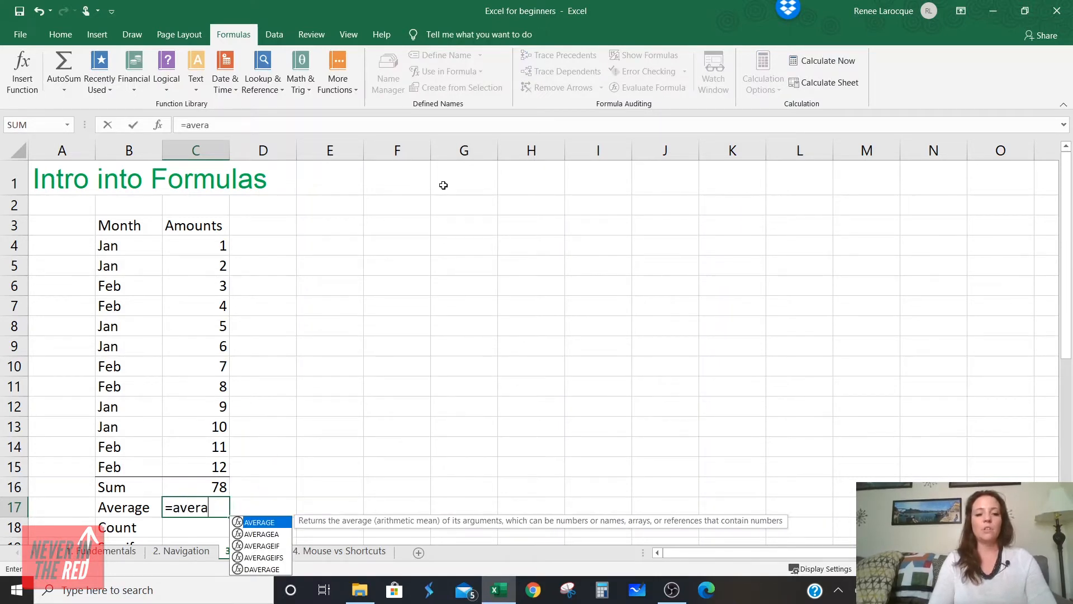
key("BackSpace")
key("BackSpace")
key("BackSpace")
type("age")
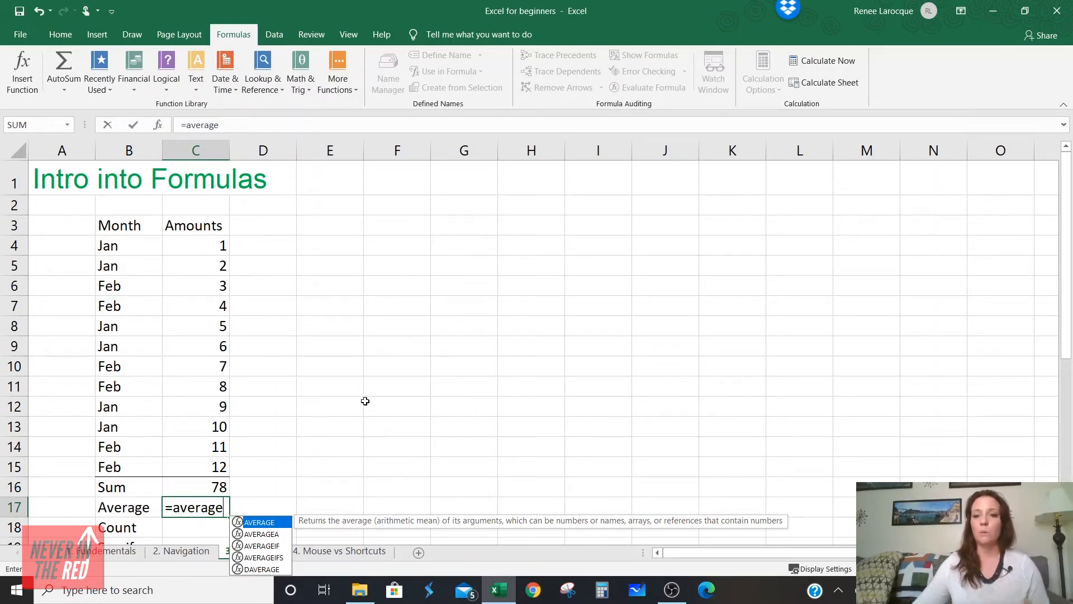
type("(")
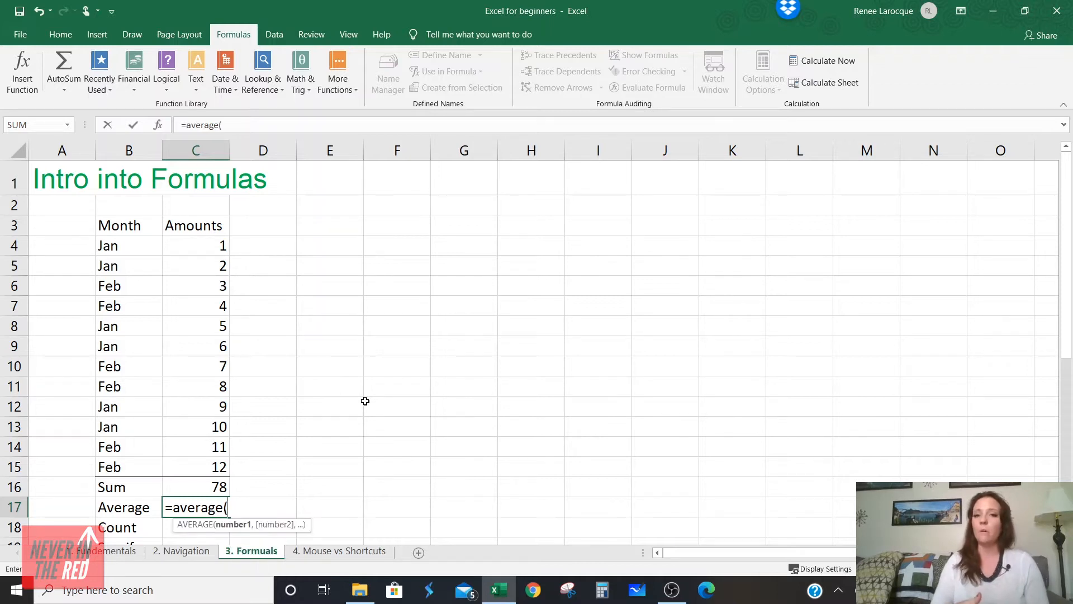
left_click_drag(215, 241, 219, 457)
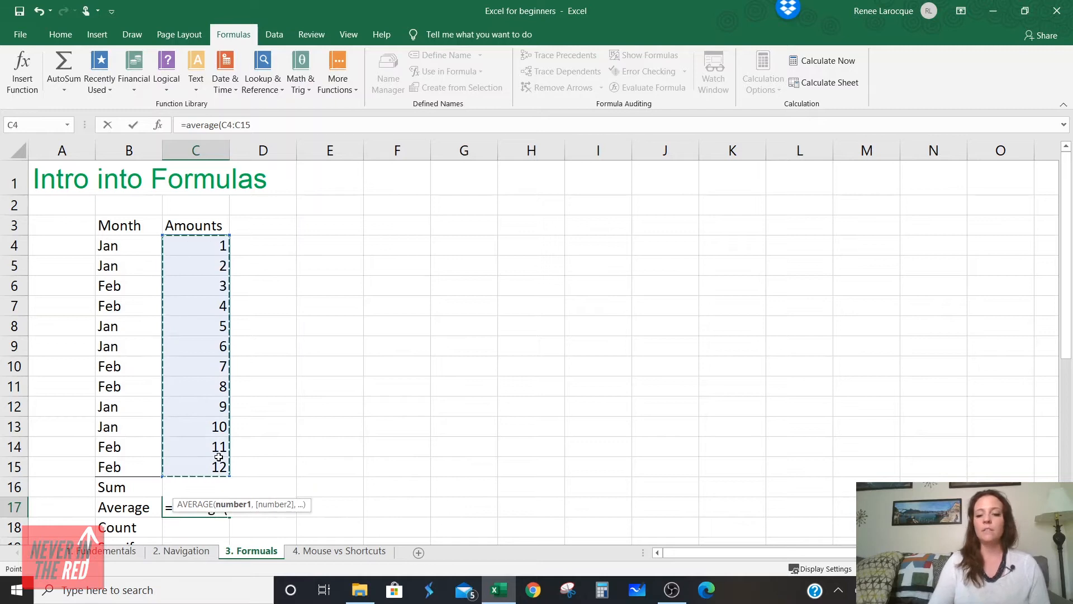
type(")")
key("Return")
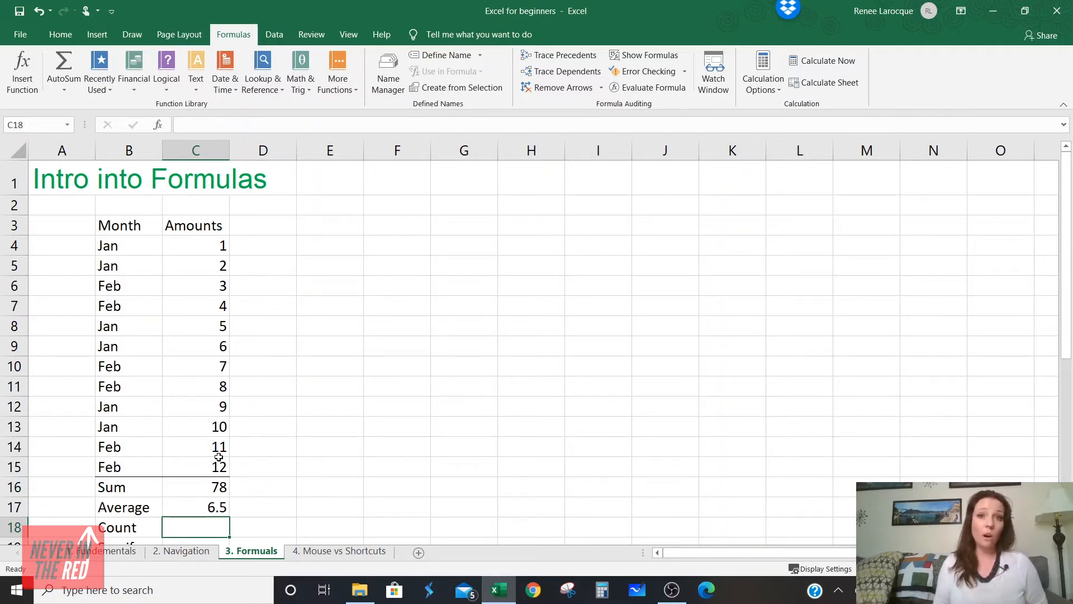
- Count the numeric entries in C4:C15 with a COUNT formula in cell C18
type("=coun")
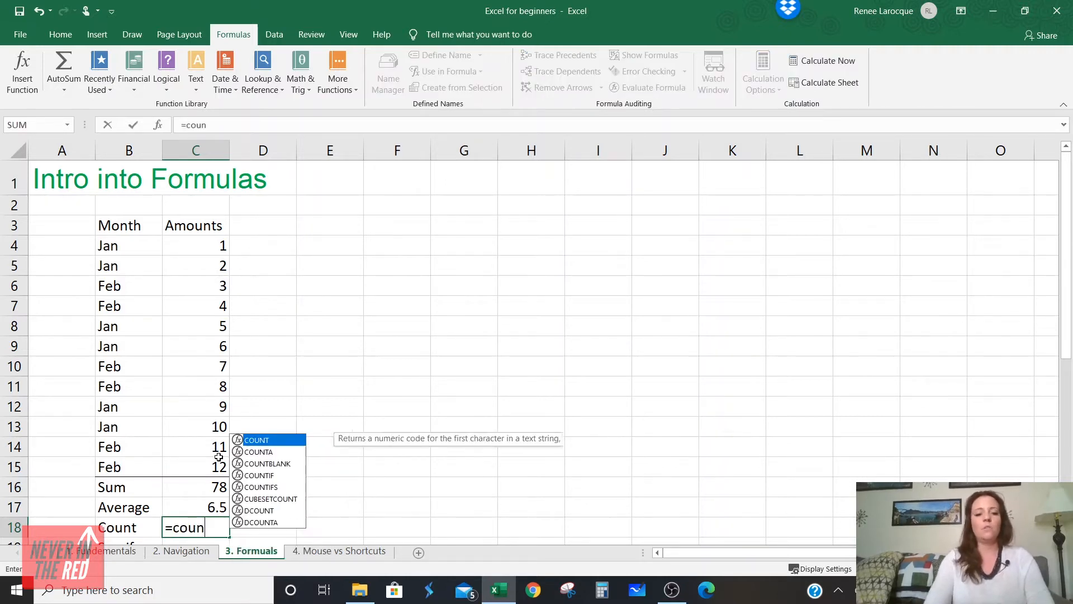
type("t(")
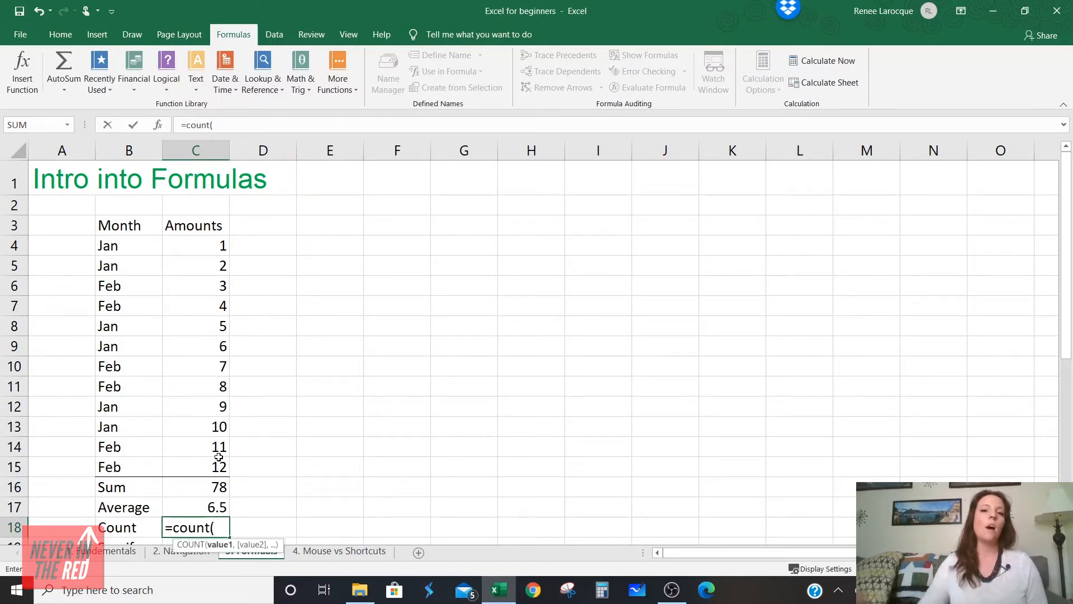
left_click_drag(208, 244, 208, 463)
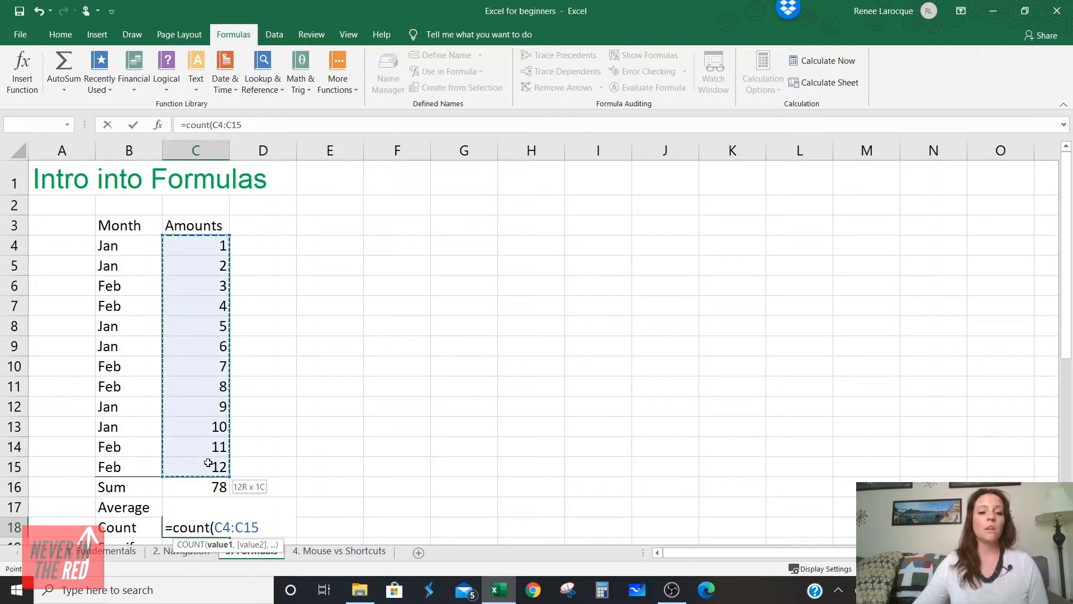
type(")")
key("Return")
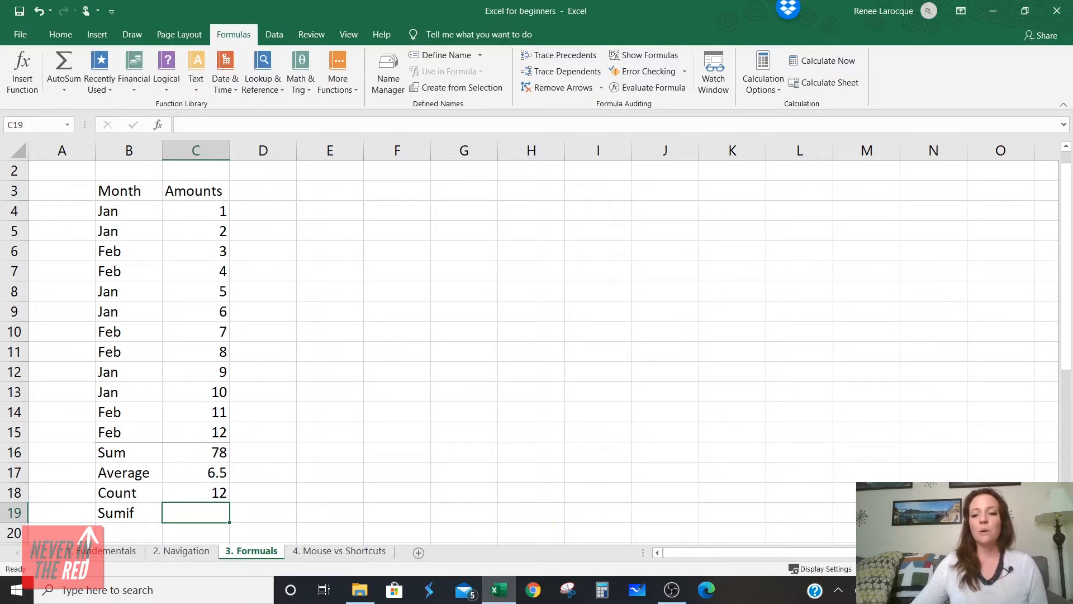
- Check the average, count and sum of the amounts in C4:C15 without using a formula
left_click(710, 479)
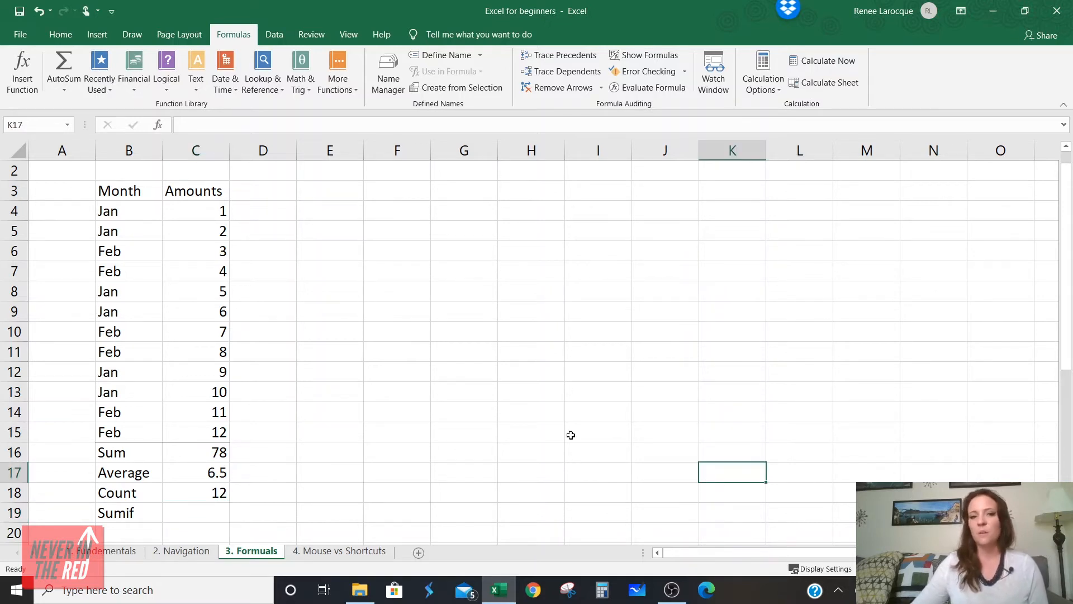
left_click(209, 207)
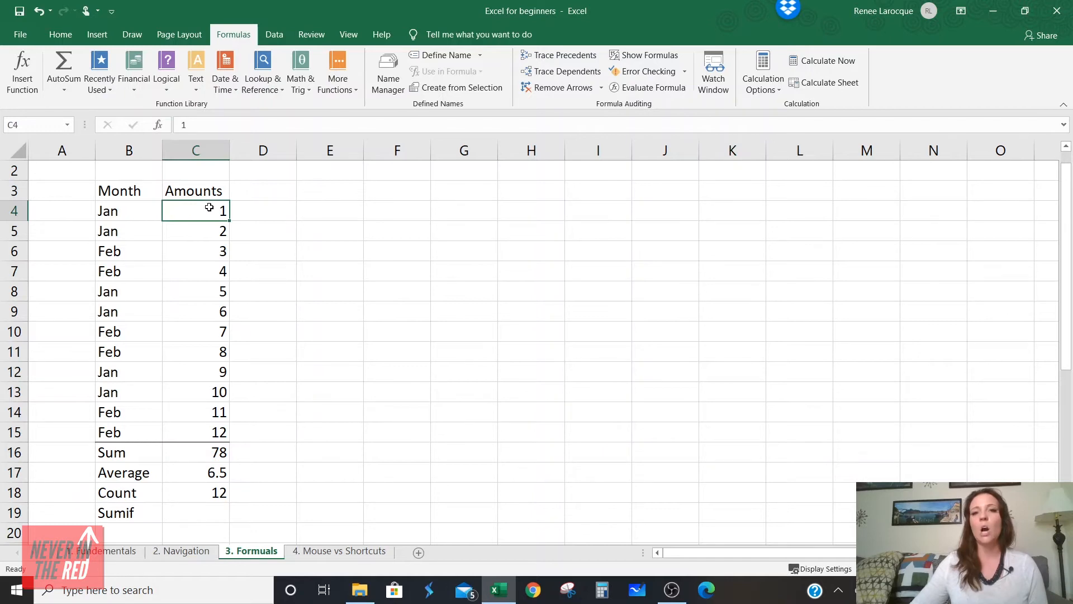
left_click_drag(209, 208, 224, 432)
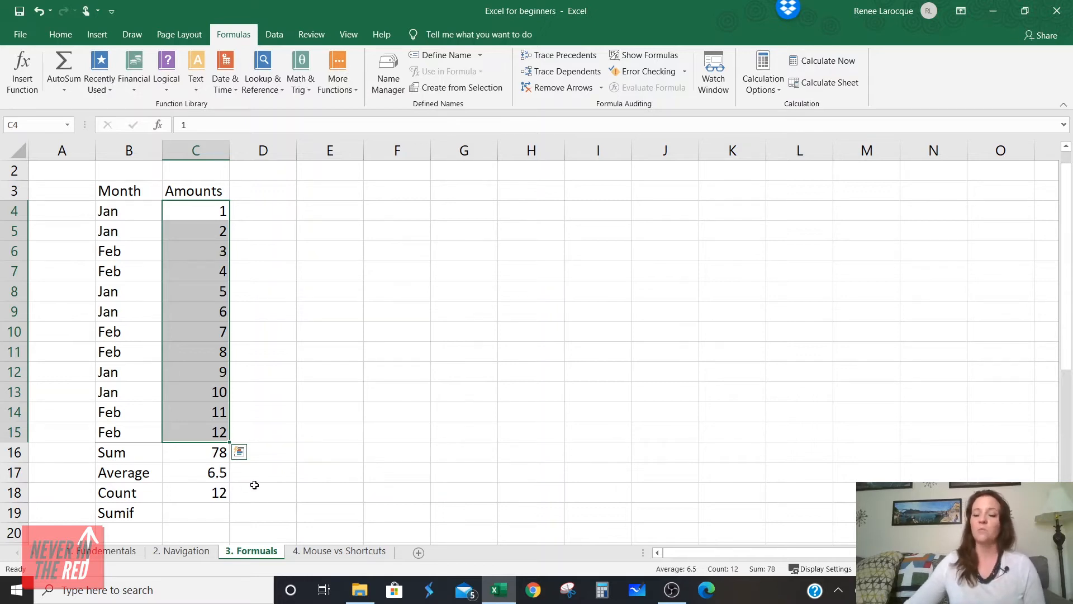
left_click(273, 468)
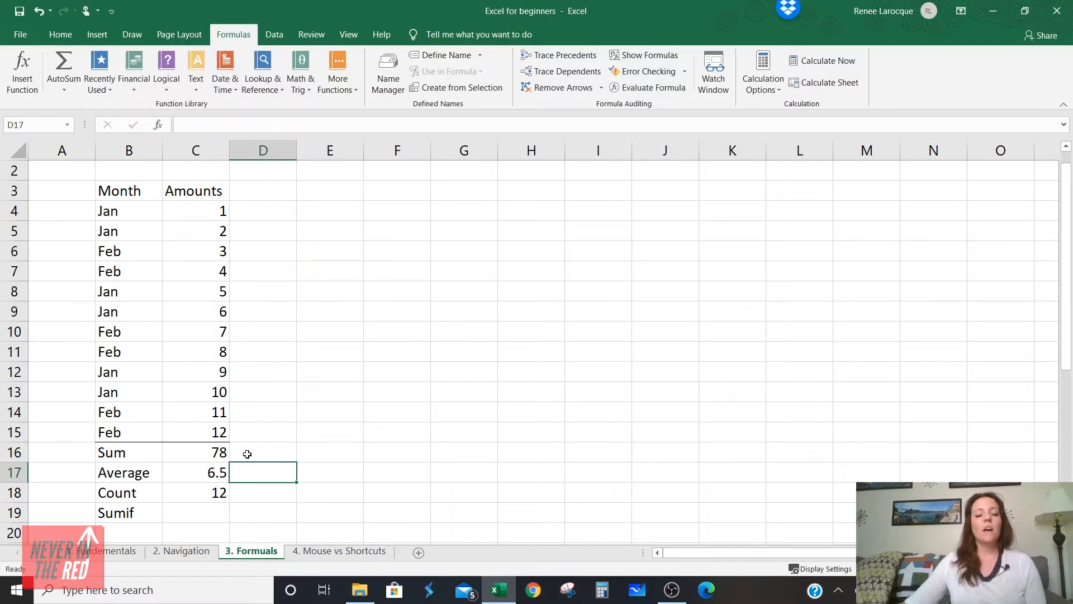
- Total only the January amounts in cell C19 with a SUMIF formula using range B4:C15, criteria B4 and sum range C4:C15
left_click(223, 512)
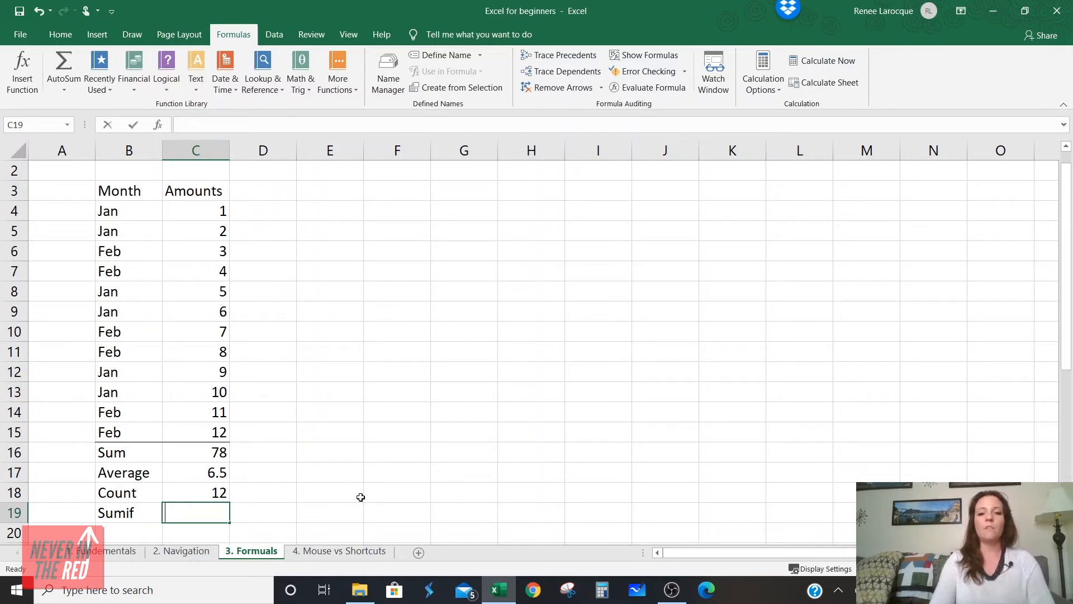
type("=")
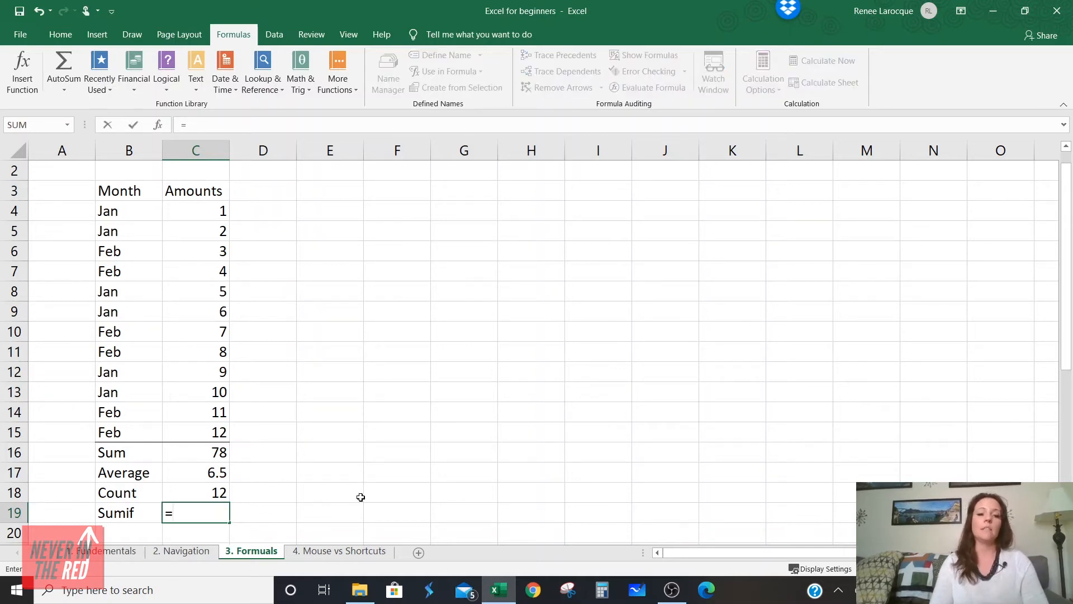
type("sumif")
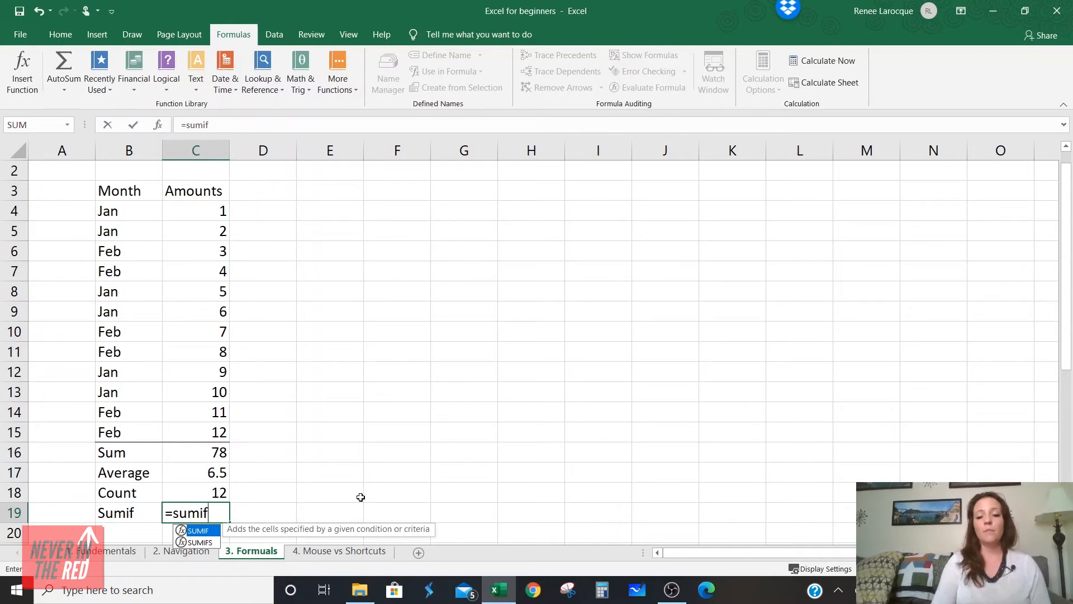
type("(")
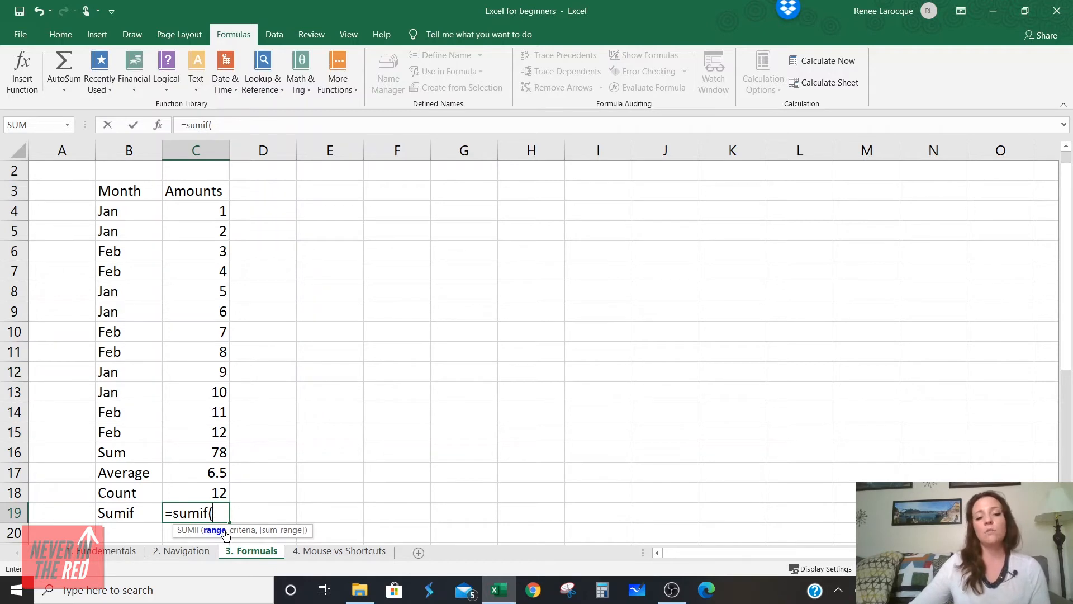
left_click(139, 211)
left_click_drag(140, 211, 219, 208)
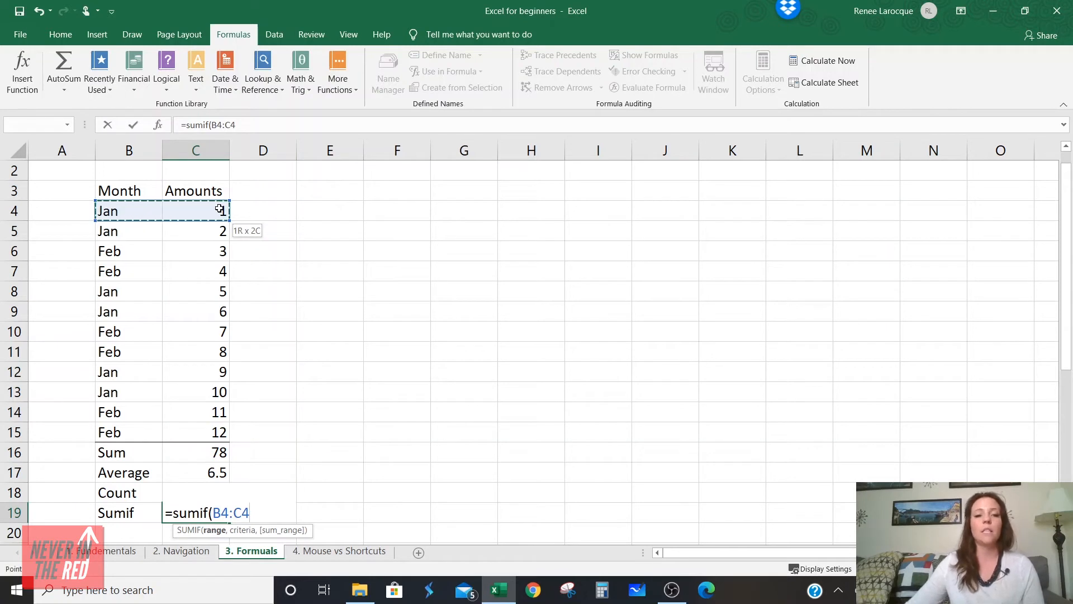
left_click_drag(219, 209, 218, 434)
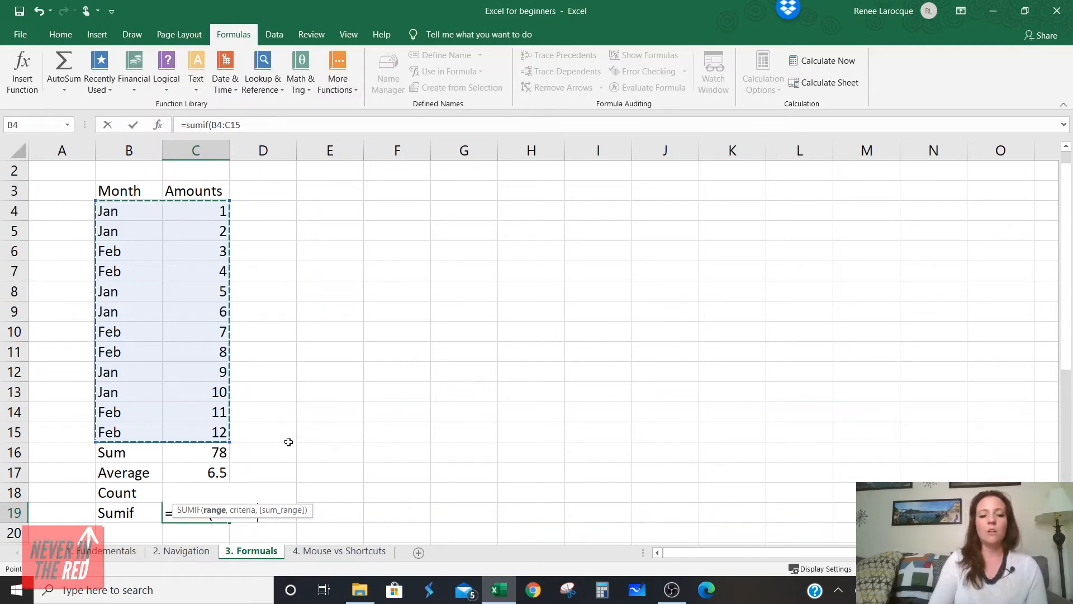
type(",")
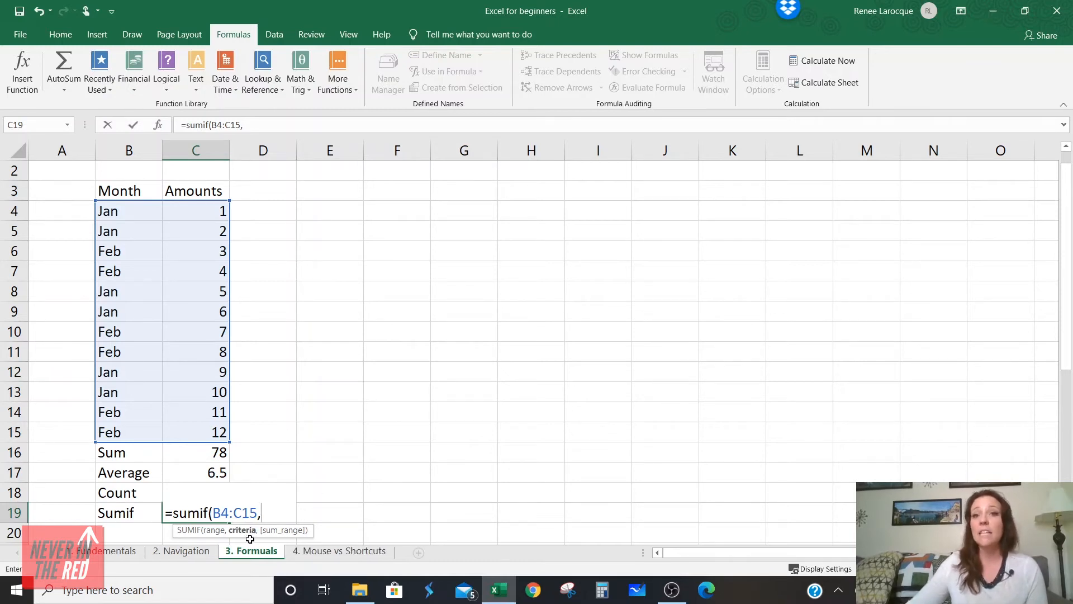
left_click(113, 210)
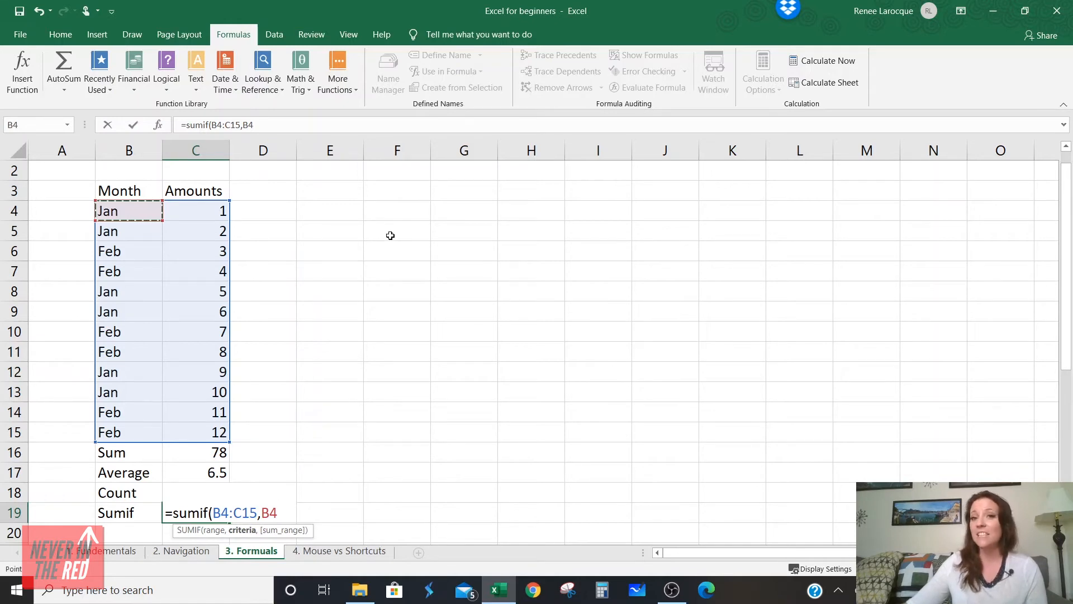
type(",")
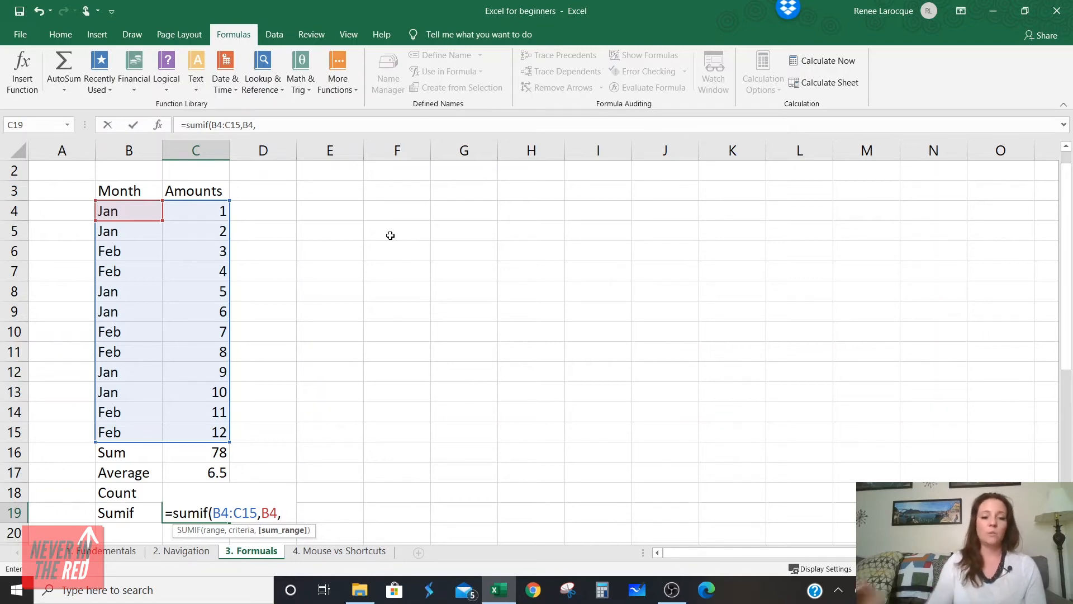
left_click(209, 212)
left_click_drag(209, 240, 229, 437)
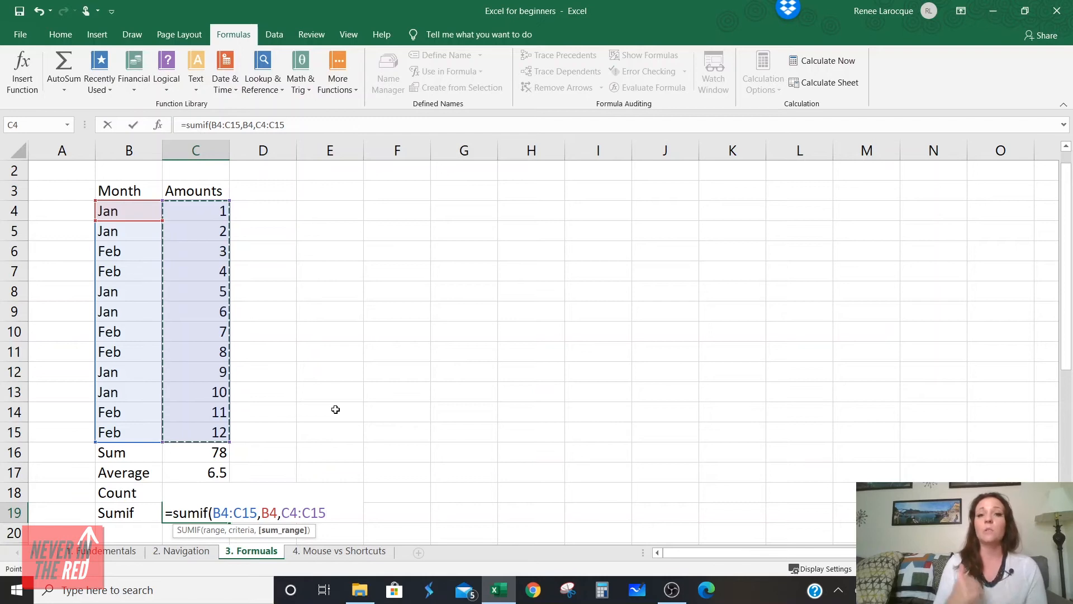
type(")")
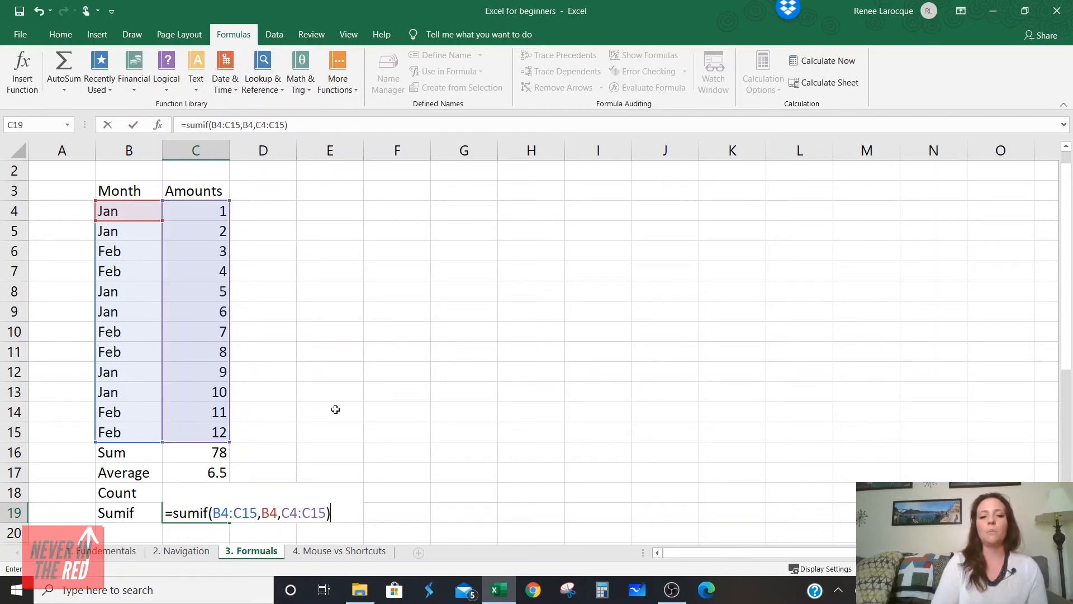
key("Return")
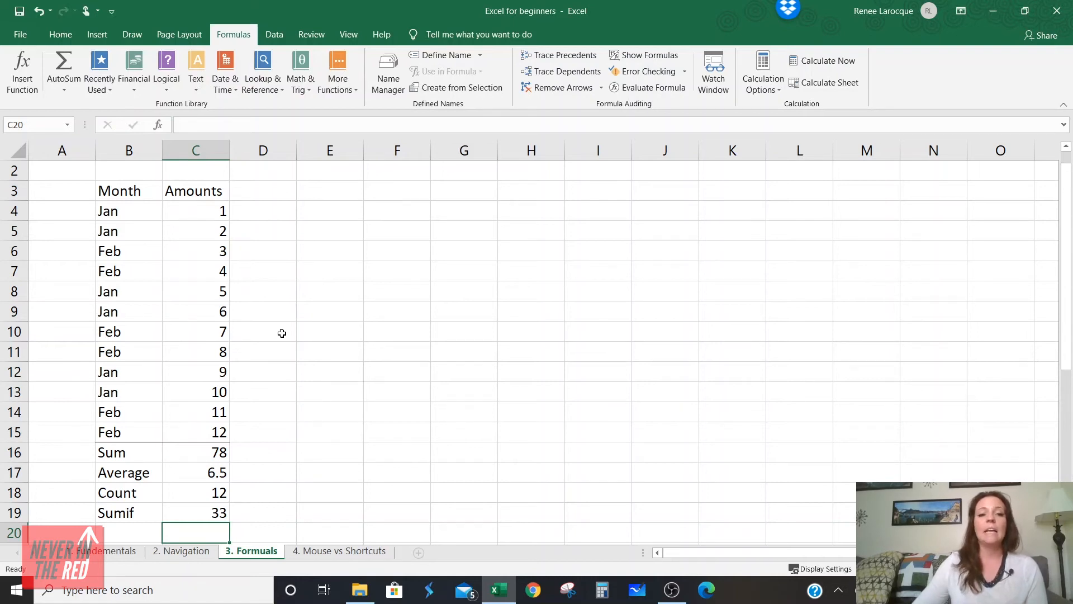
- Check the sum of the January amounts in C4:C5, C8:C9 and C12:C13 without a formula, then clear the multiple selection
left_click_drag(213, 207, 220, 232)
left_click_drag(187, 288, 187, 305)
left_click_drag(190, 371, 192, 389)
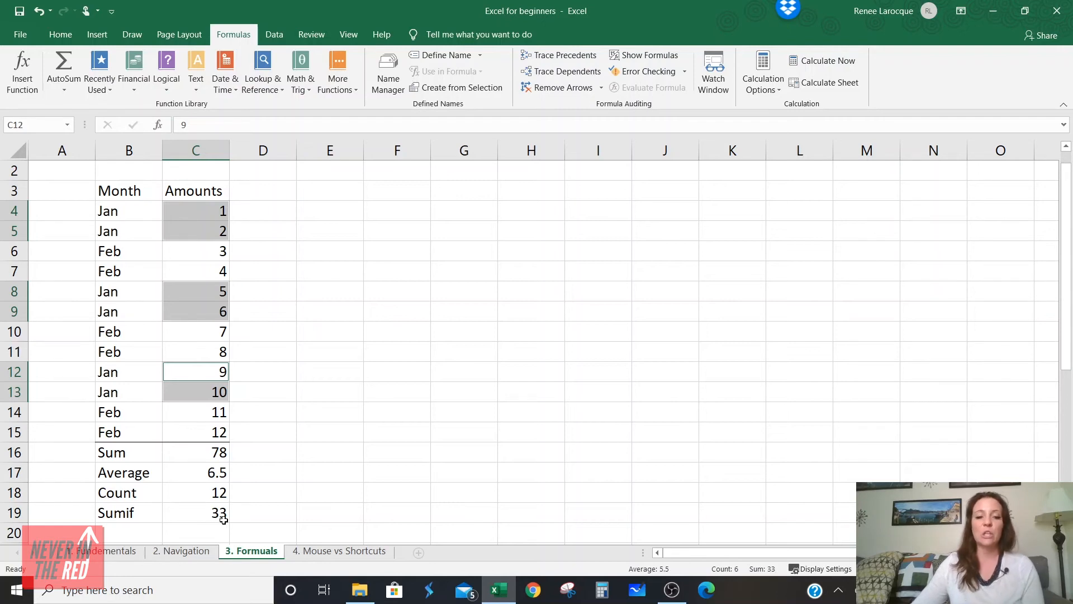
left_click(652, 465)
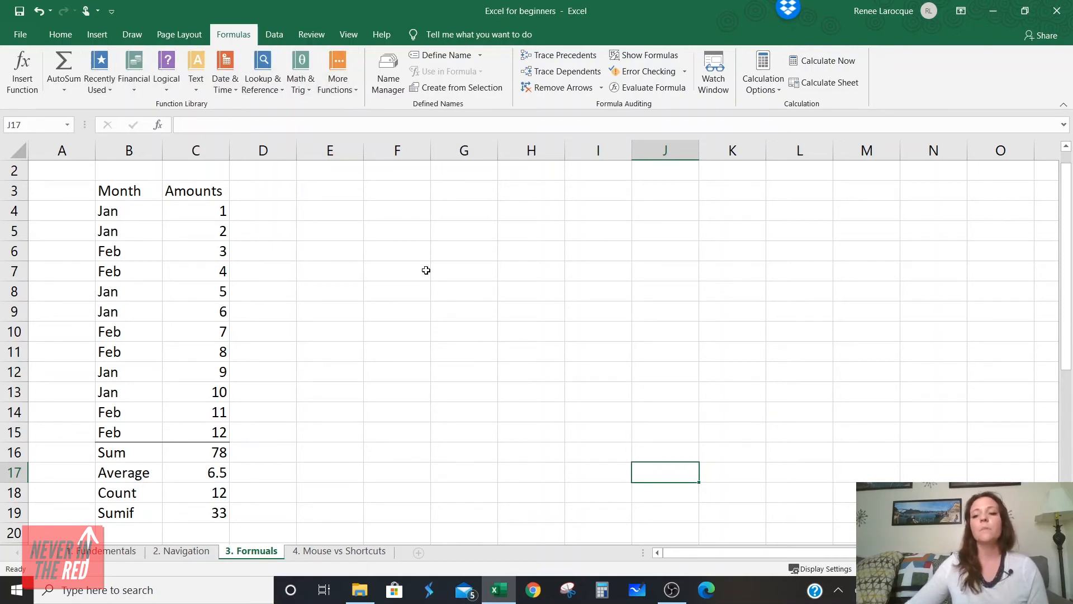
left_click(427, 289)
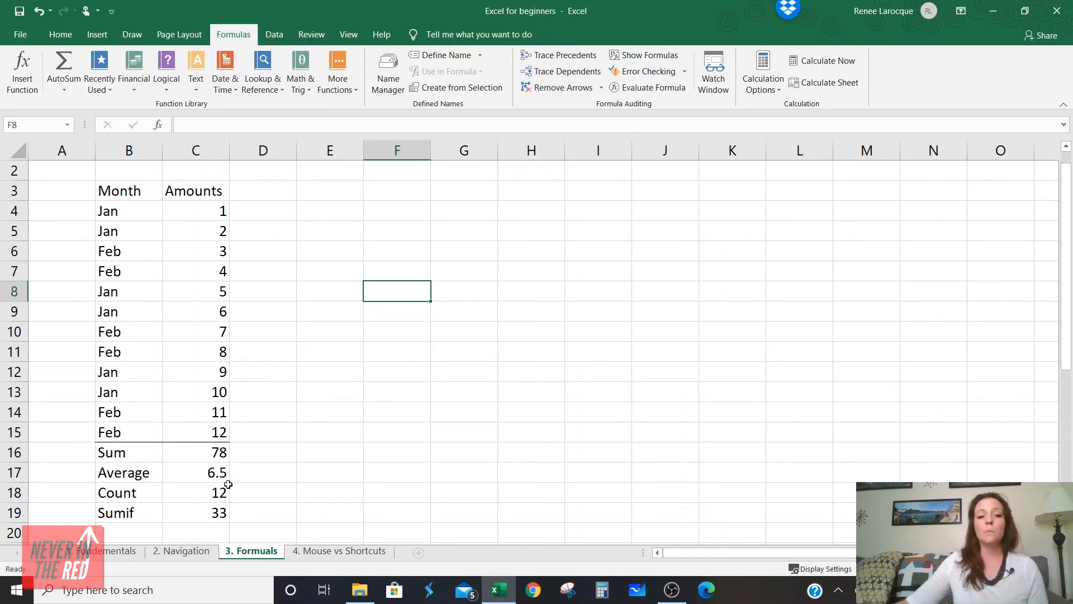
- Trace the dependents and precedents of the SUMIF formula in C19, and remove the tracer arrows
left_click(220, 511)
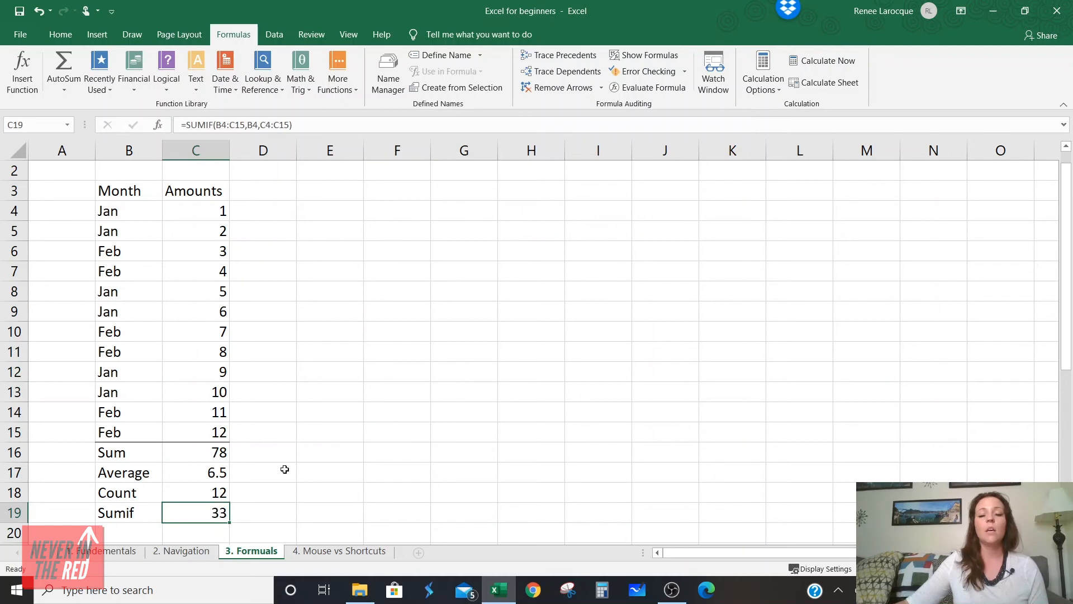
left_click(568, 73)
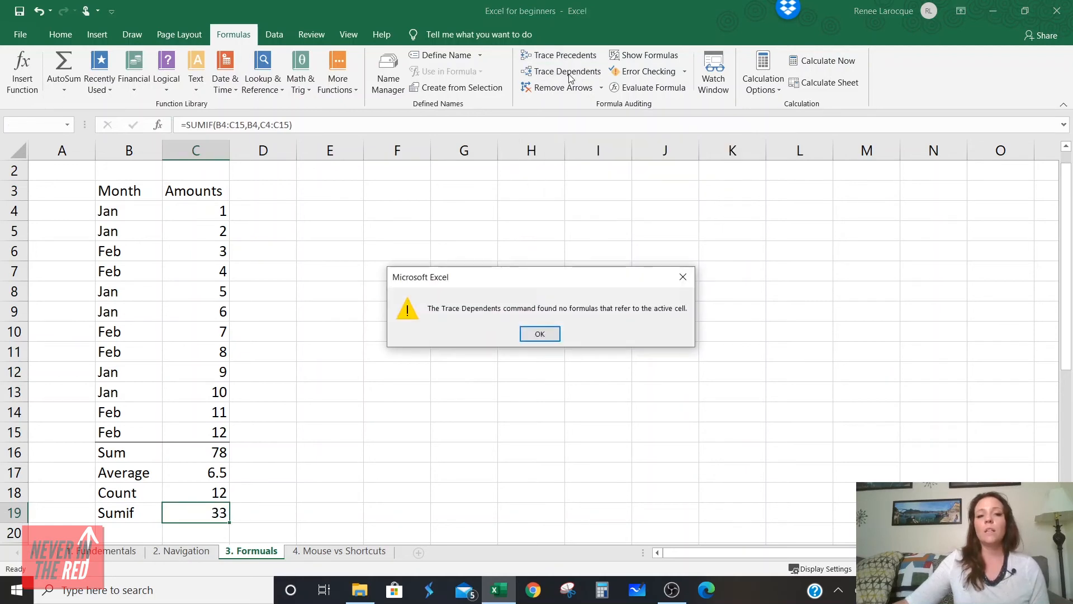
left_click(540, 333)
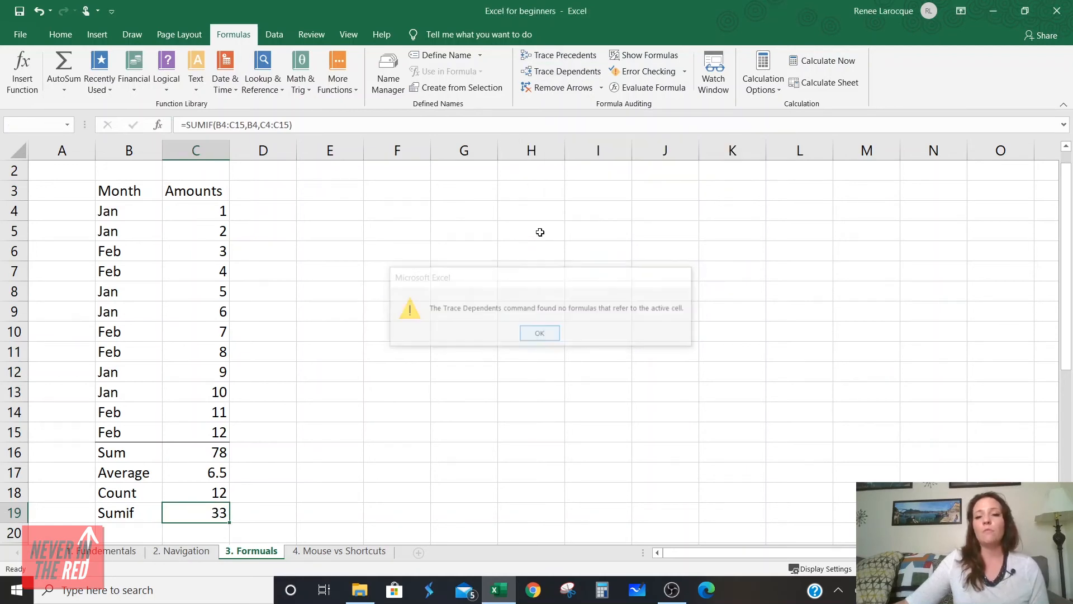
left_click(550, 56)
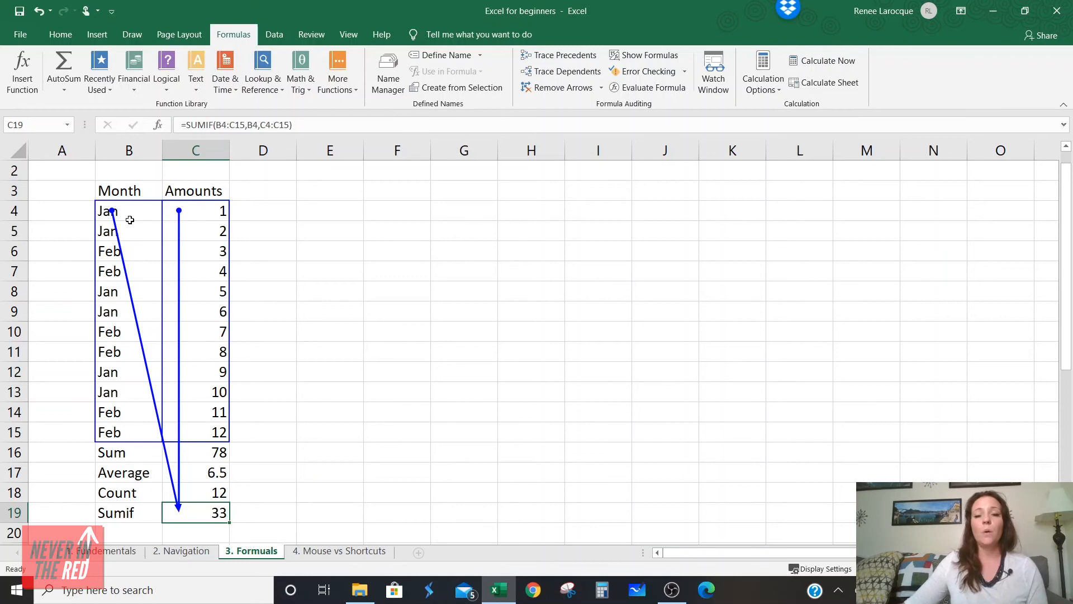
left_click(550, 89)
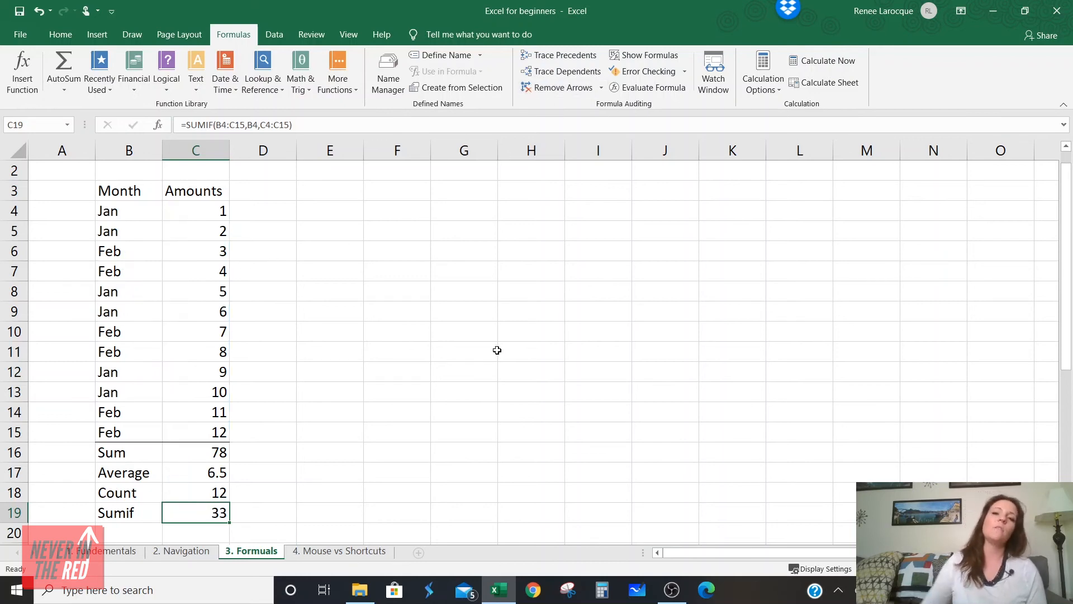